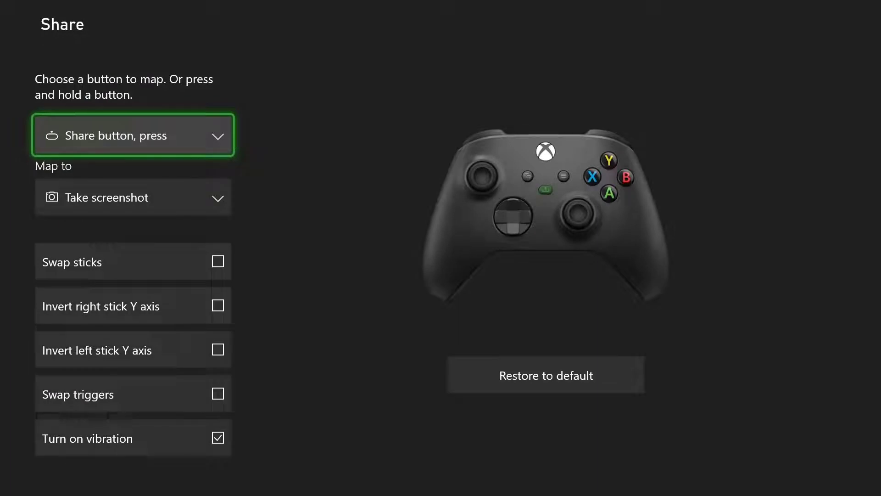
Step: Browse the Share press's Map to actions, such as Narrator and High contrast, then close the list
key("Down")
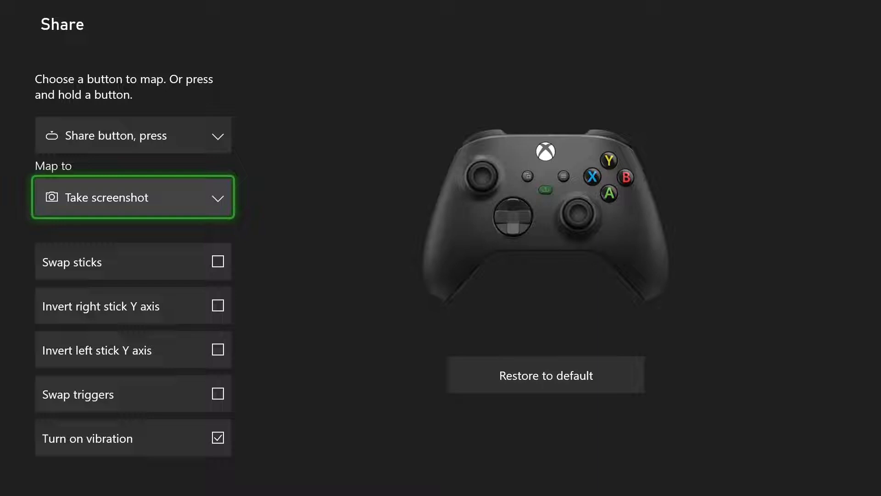
key("Return")
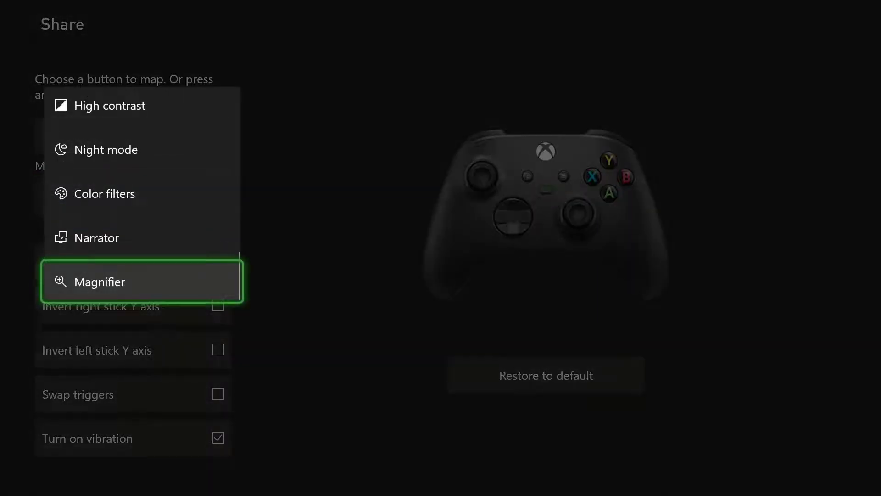
key("Up")
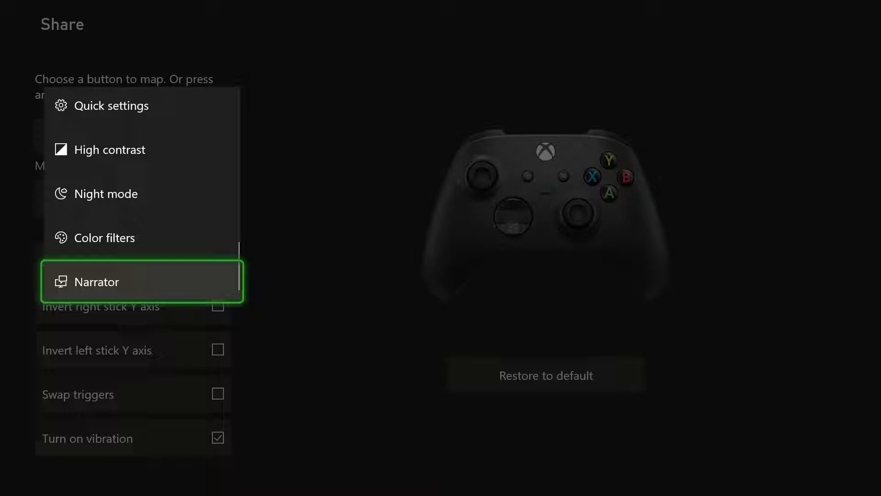
key("Up")
key("Up")
key("Up")
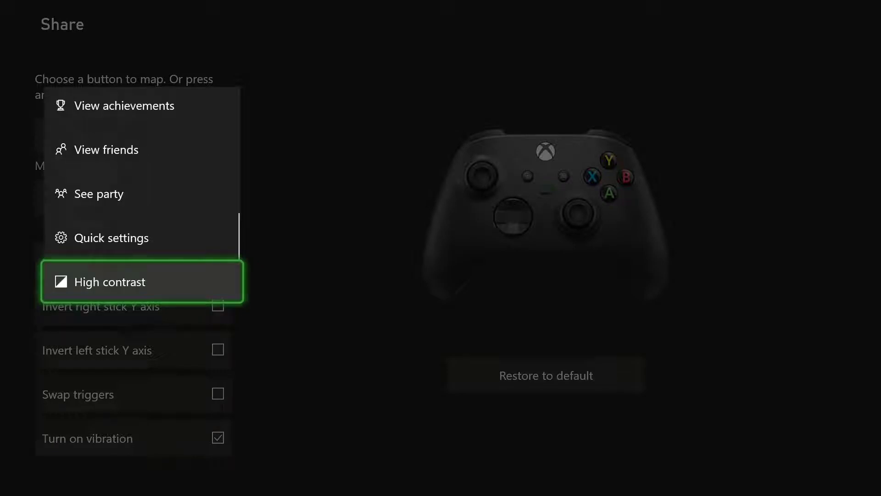
key("Down")
key("Down")
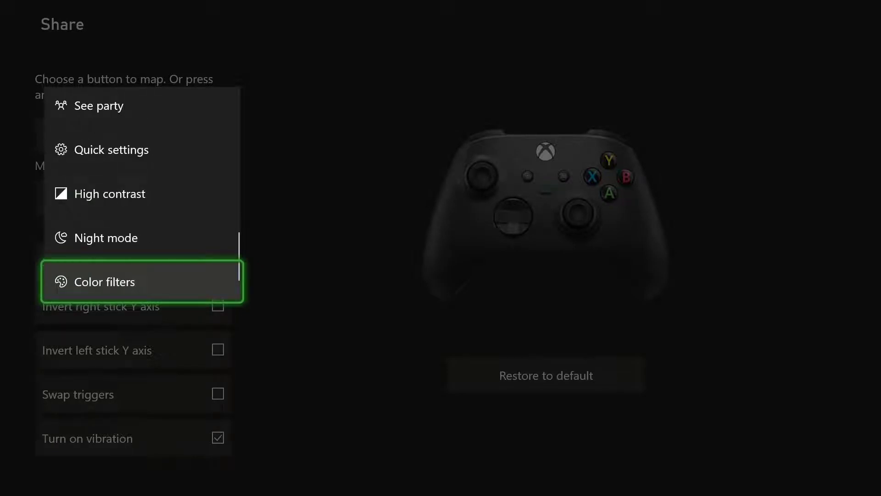
key("Up")
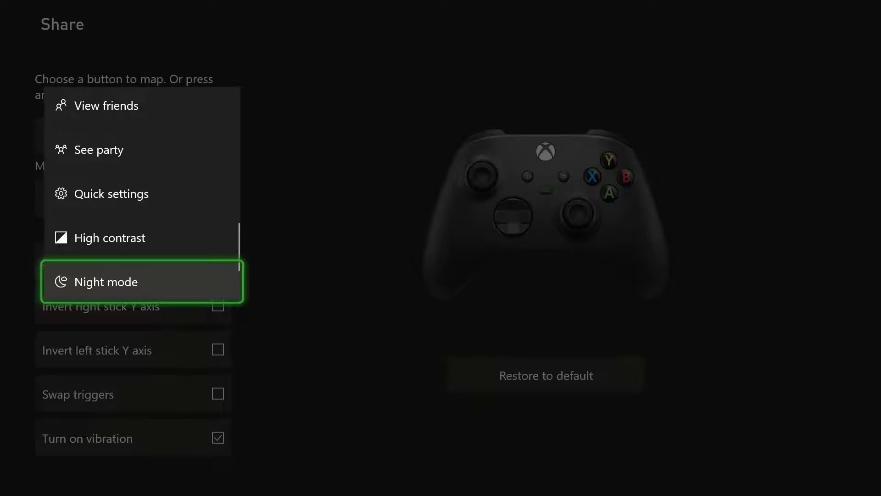
key("Escape")
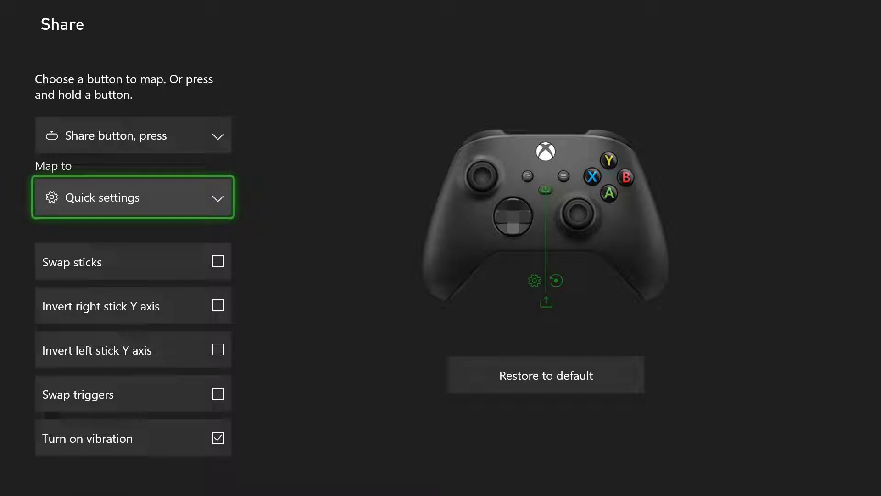
Step: Test the Share press shortcut to Quick settings and switch High contrast on
key("super")
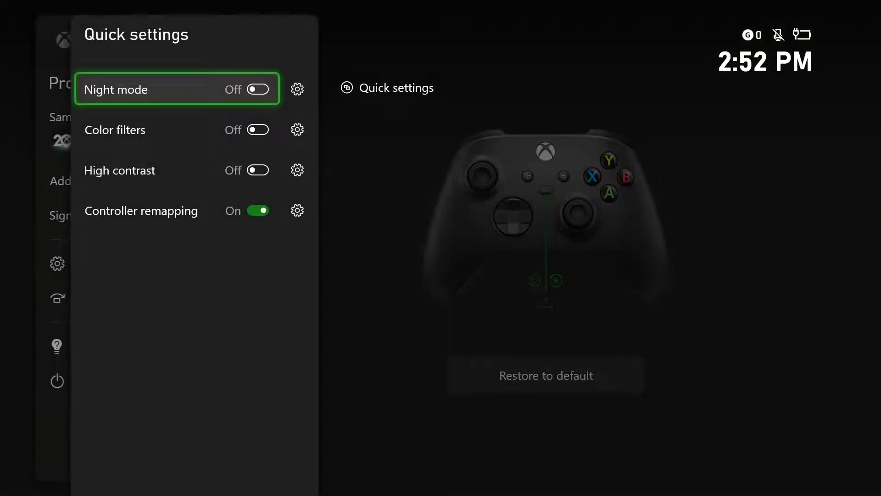
key("Down")
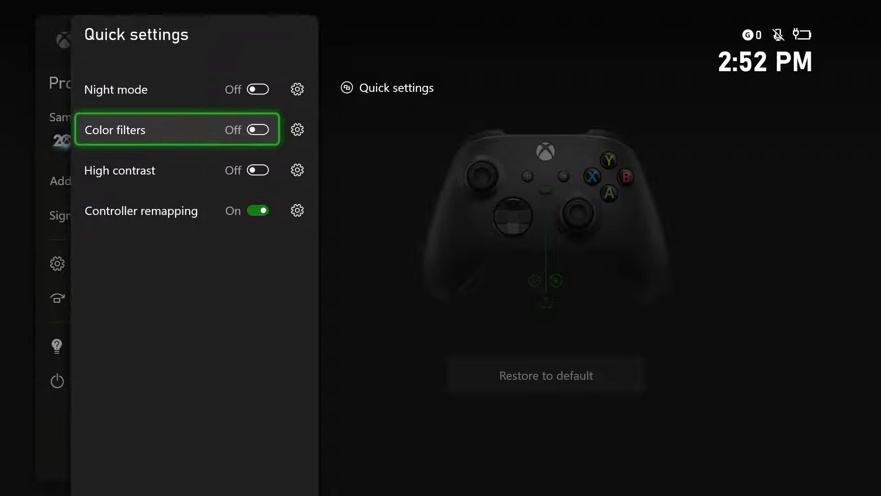
key("Down")
key("Return")
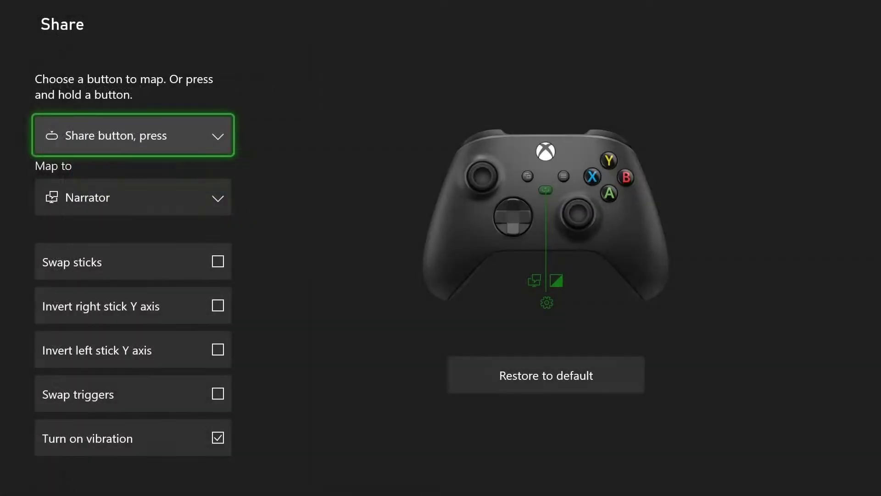
Step: Open the Share button action list and close it again without changes
key("Return")
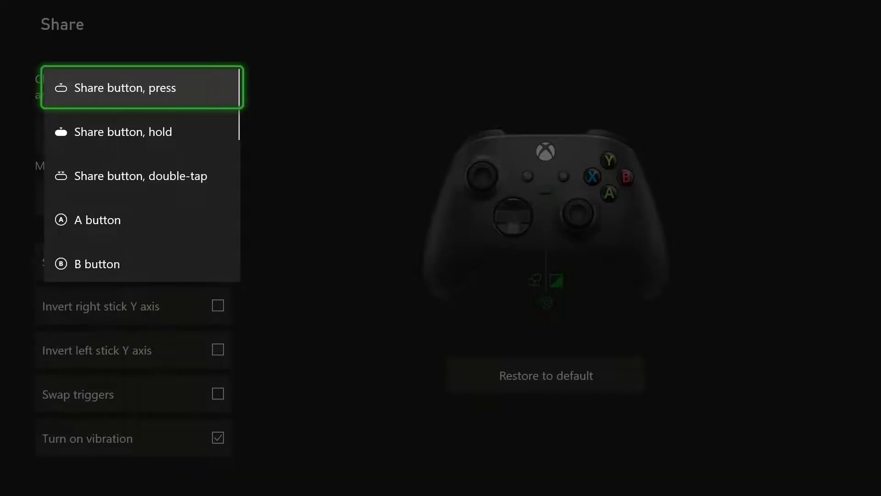
key("Return")
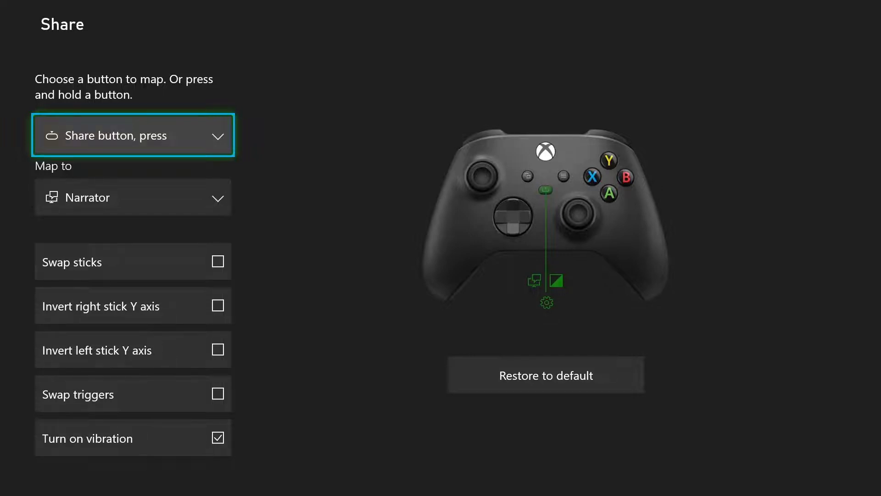
Step: Select the Share hold action, test its High contrast shortcut, then turn High contrast off
key("Return")
key("Down")
key("Return")
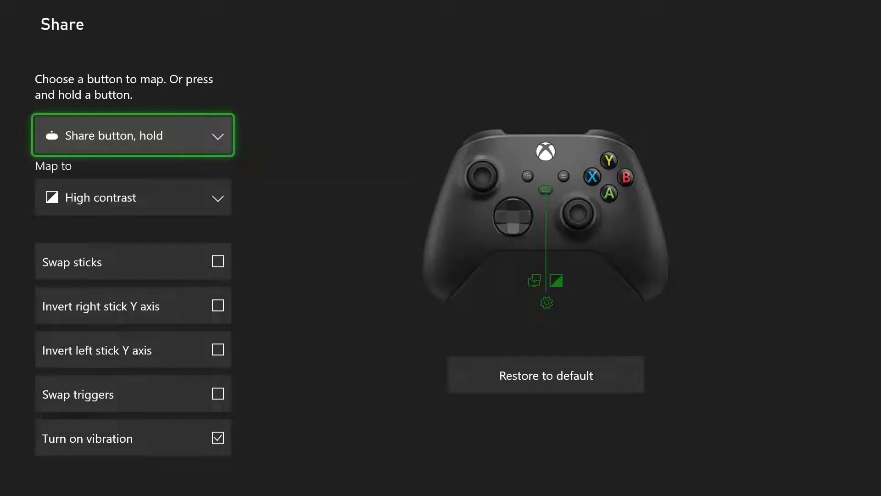
key("Down")
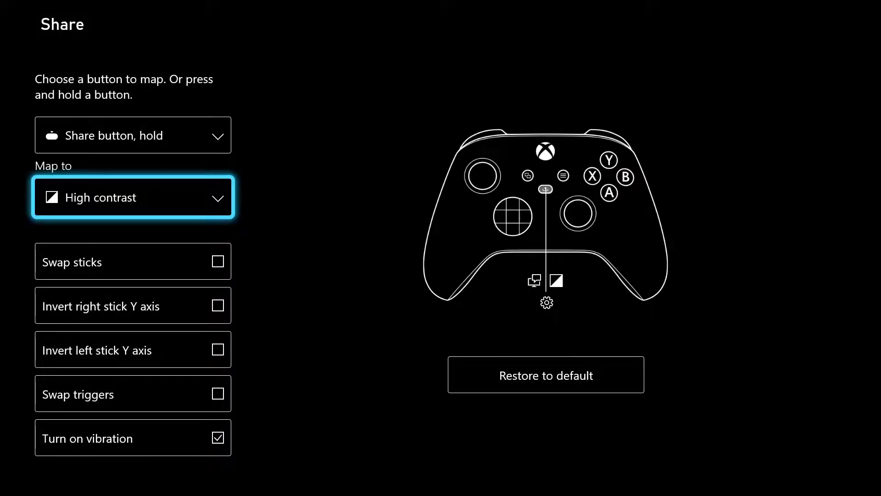
key("Up")
Step: Select the Share double-tap action, test its Quick settings shortcut, then close the guide
key("Return")
key("Down")
key("Return")
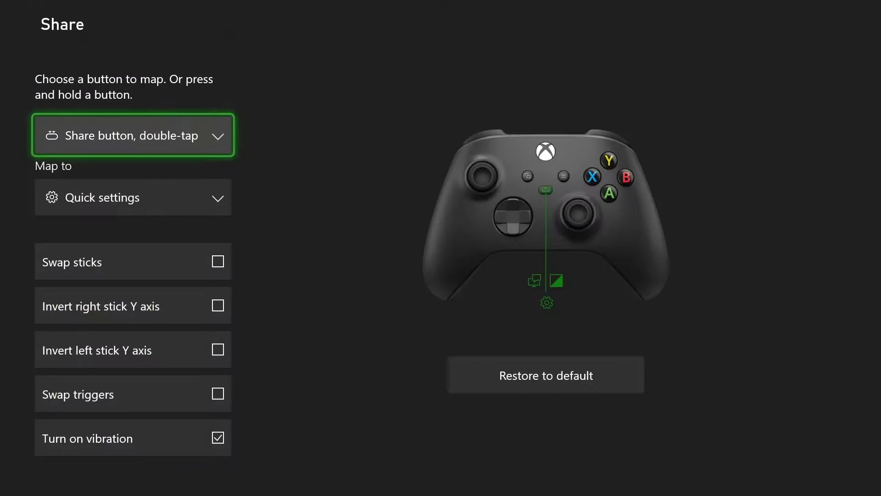
key("Down")
key("super")
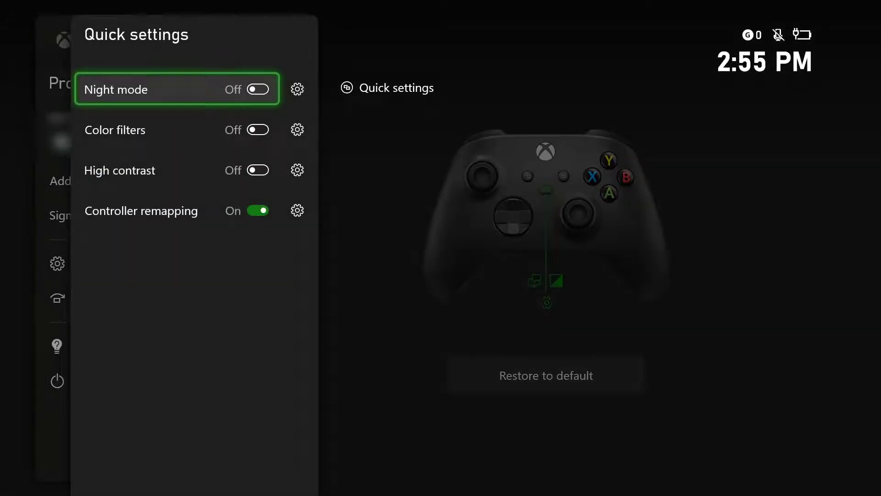
key("Down")
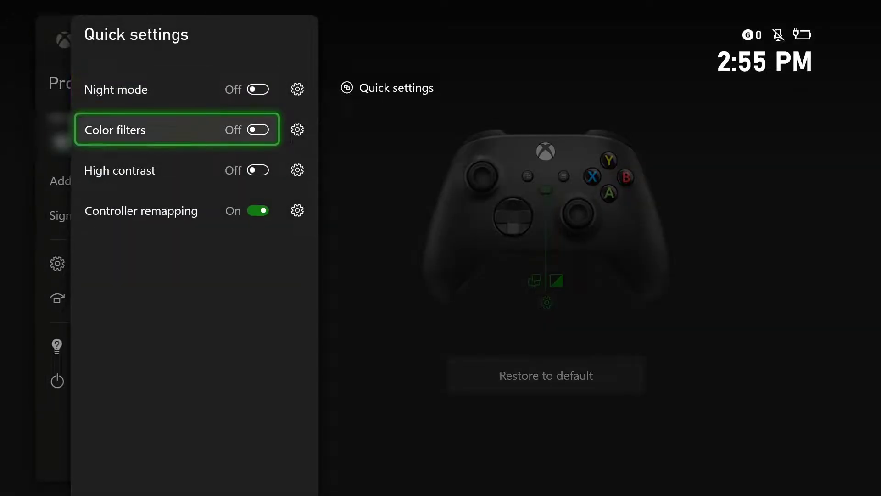
key("Escape")
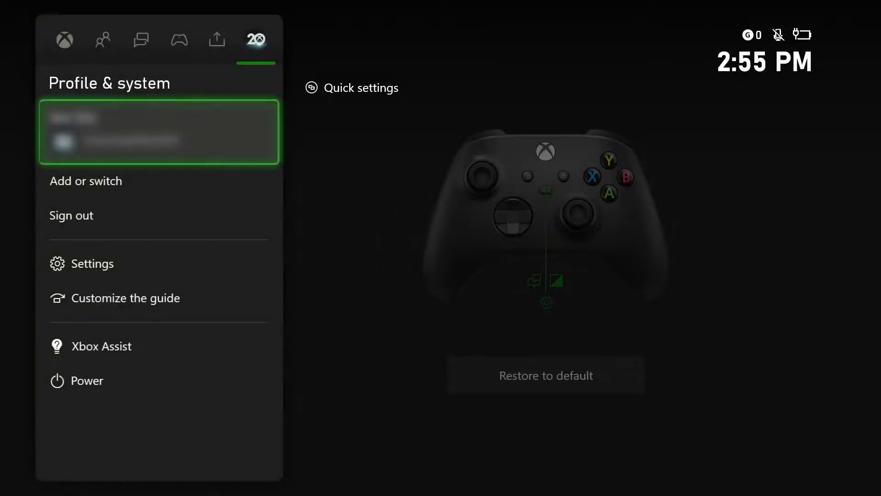
key("Escape")
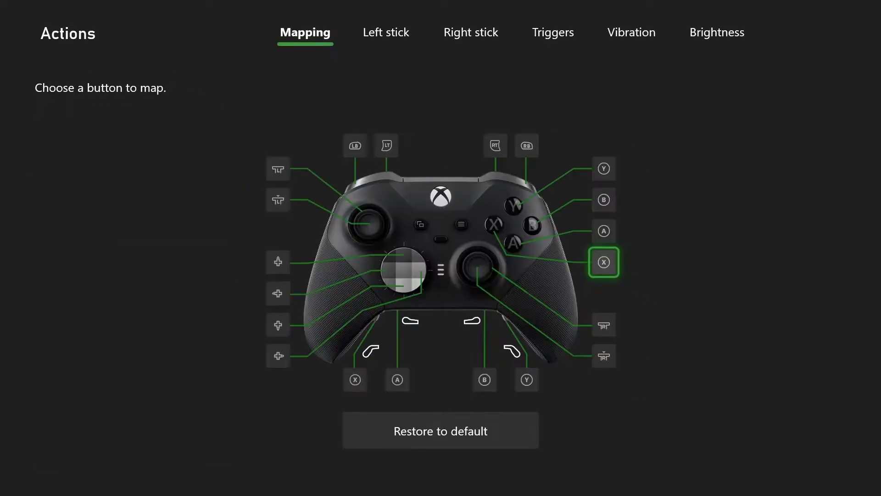
Step: Explore the X button's Primary remapping choices, switching to the Action list, then back out
key("Return")
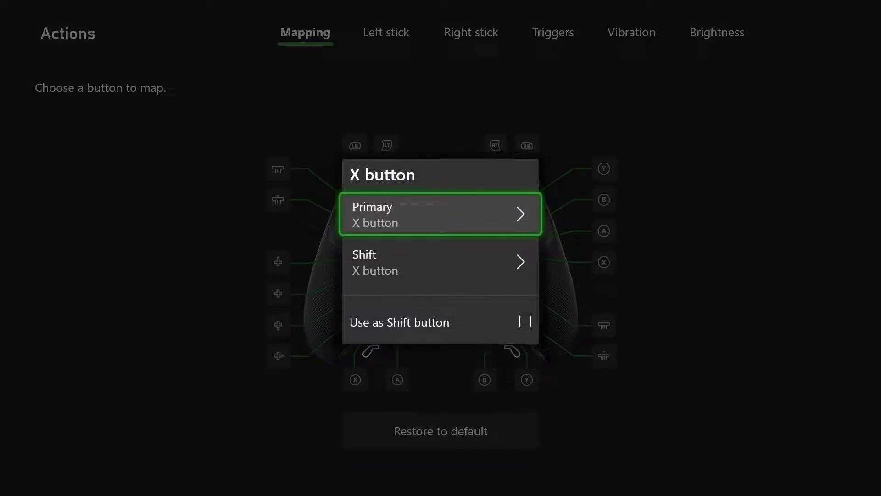
key("Return")
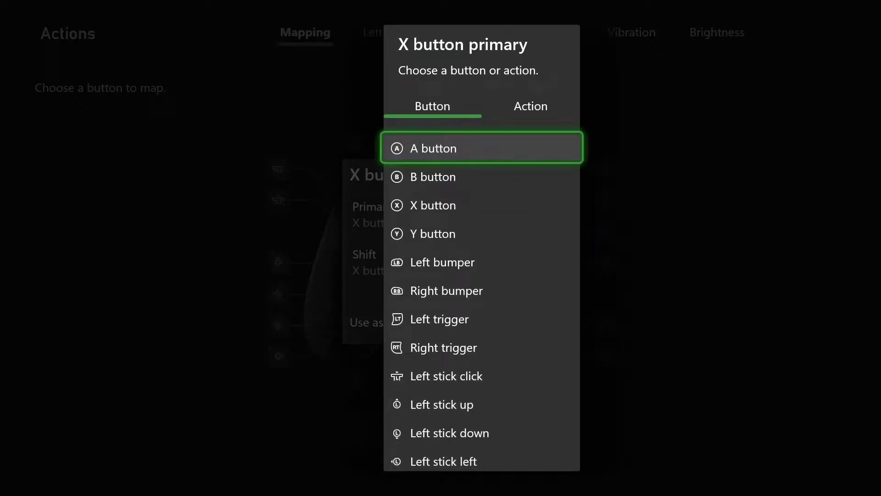
key("Up")
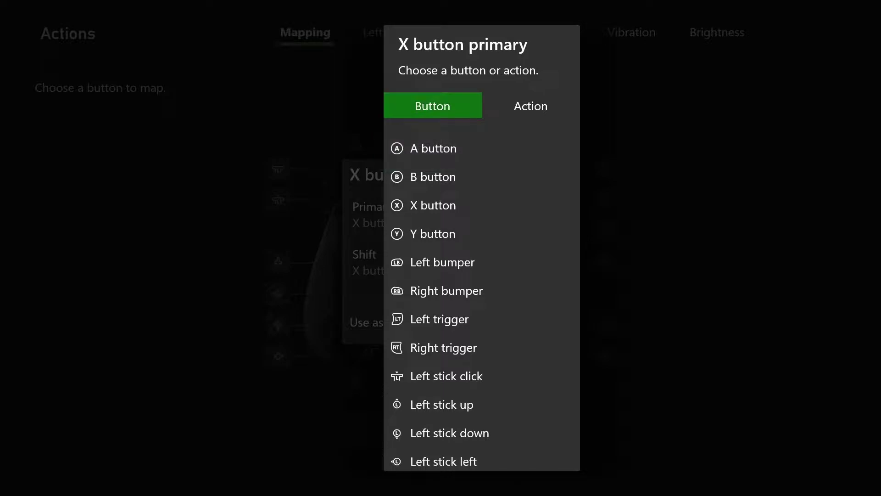
key("Right")
key("Escape")
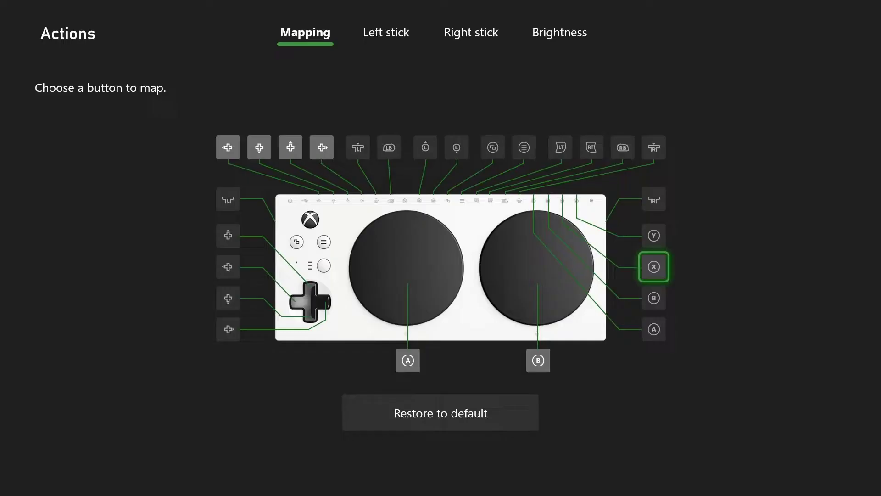
key("Return")
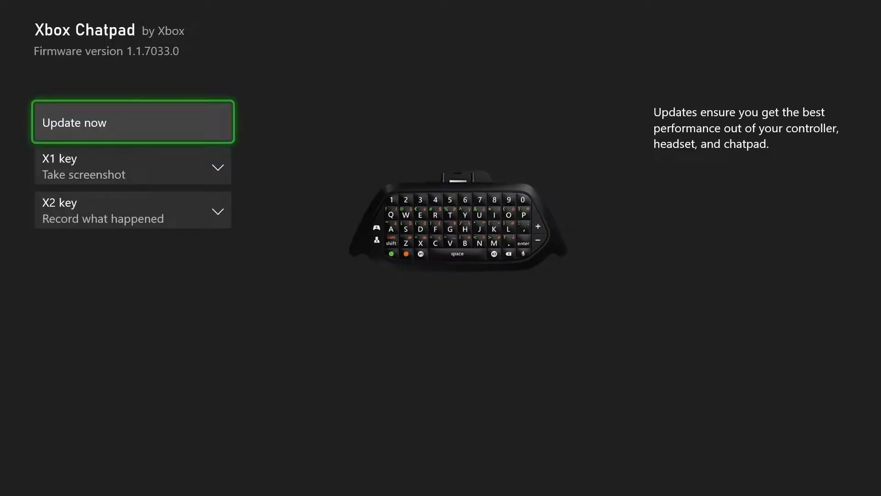
Step: Move from the X1 key setting to Media remote and open its OneGuide button settings
key("Down")
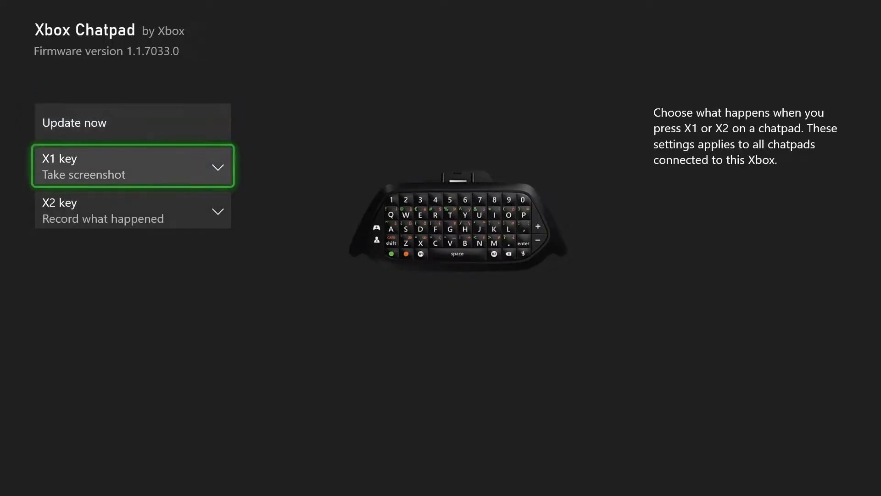
key("Right")
key("Right")
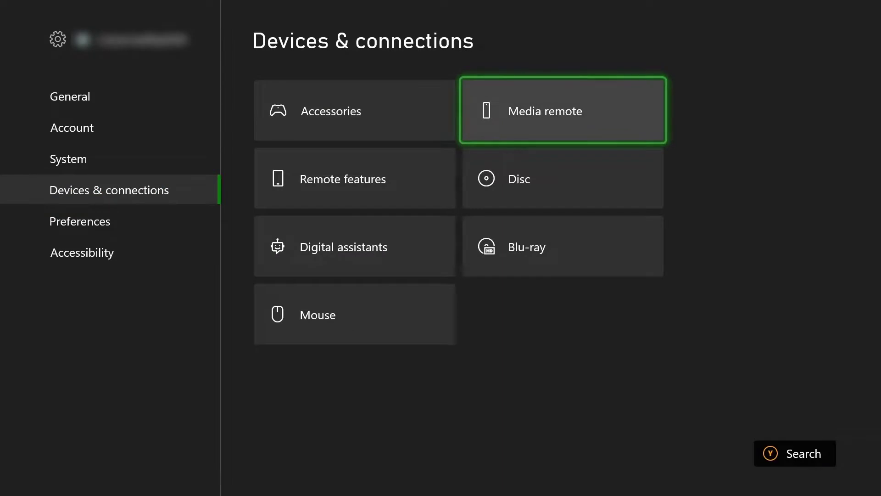
key("Return")
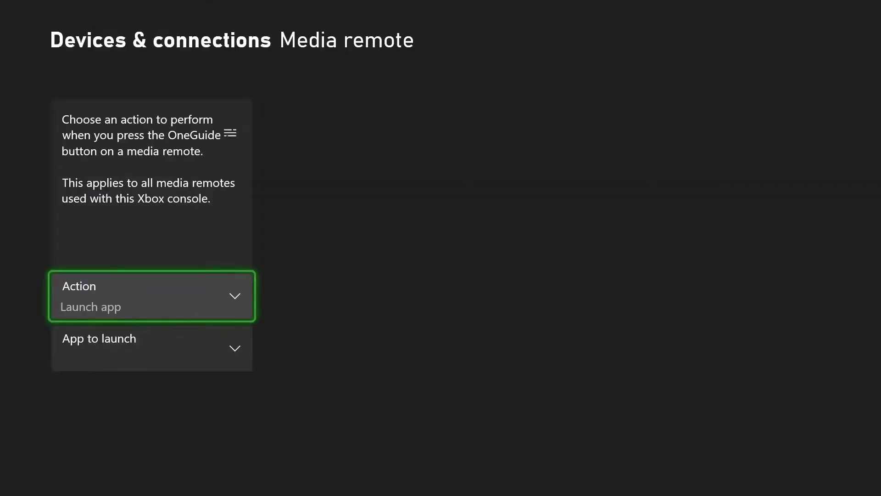